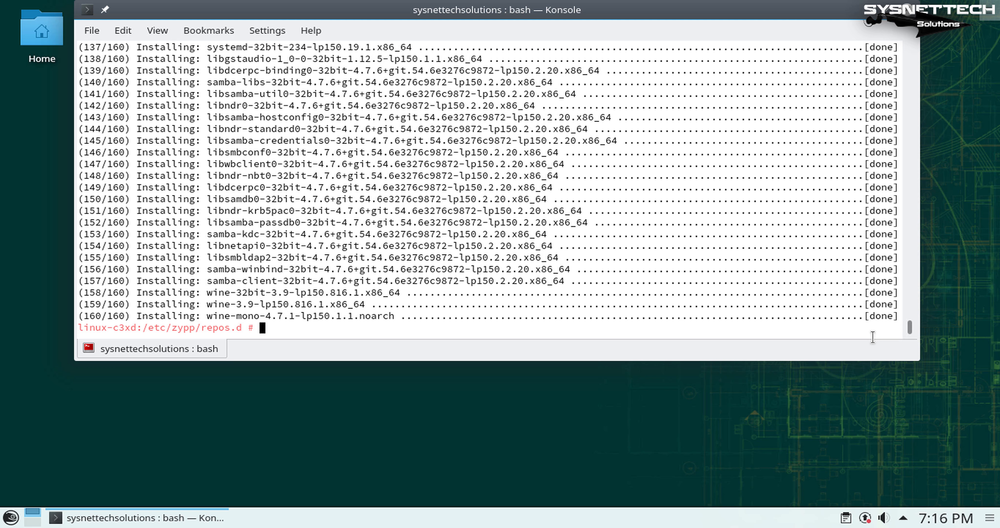
Step: Run winecfg in the terminal and view the About information in the Wine configuration window
text(winecfg)
key(Return)
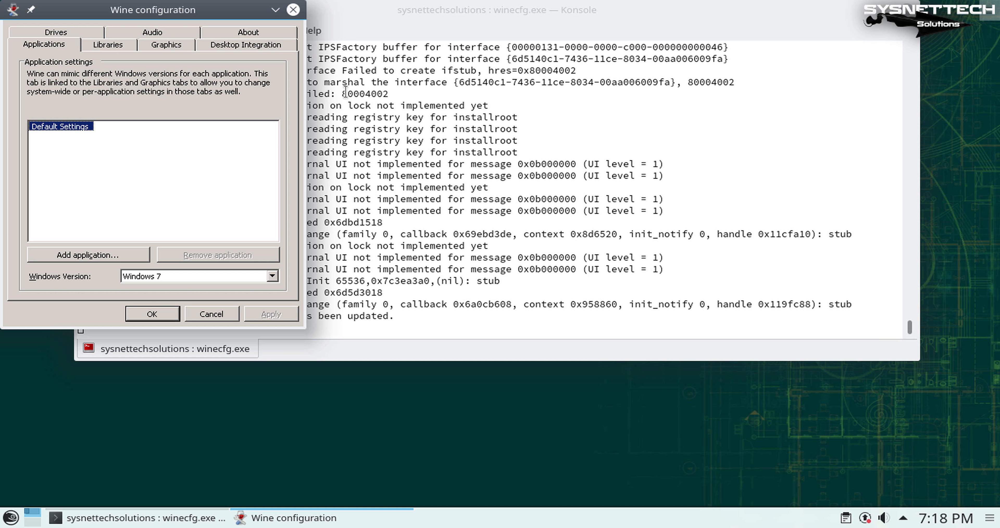
drag(246, 24, 597, 78)
click(620, 85)
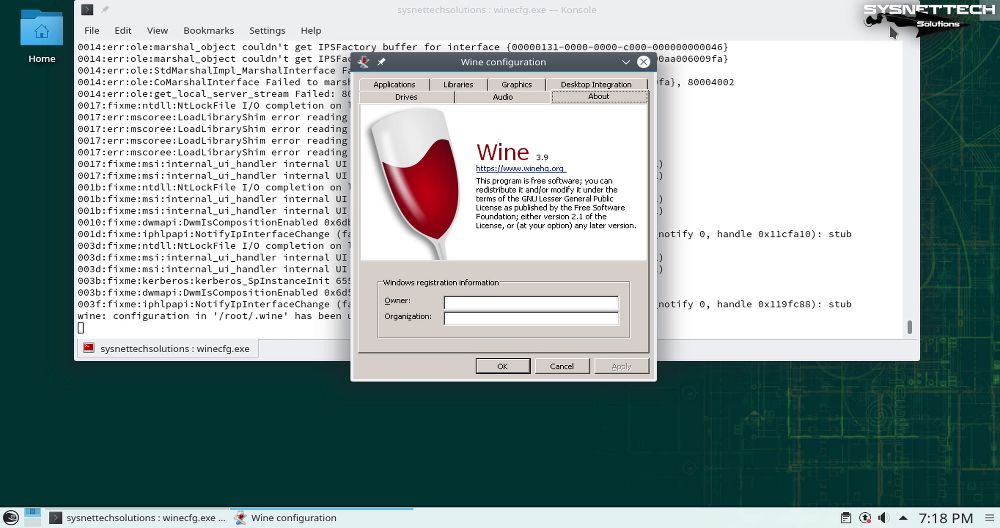
Step: Close the Wine configuration window and the Konsole window, confirming closure despite the running bash process
click(869, 10)
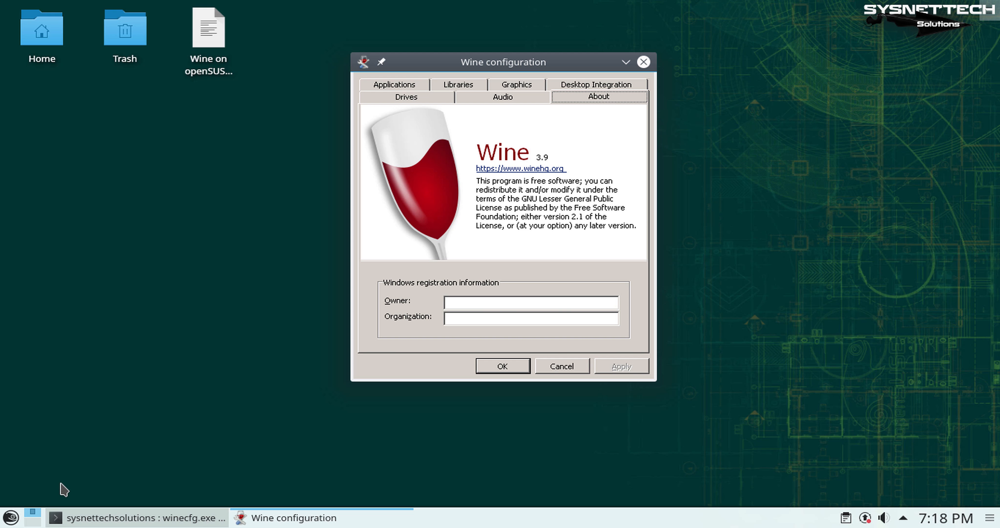
click(643, 62)
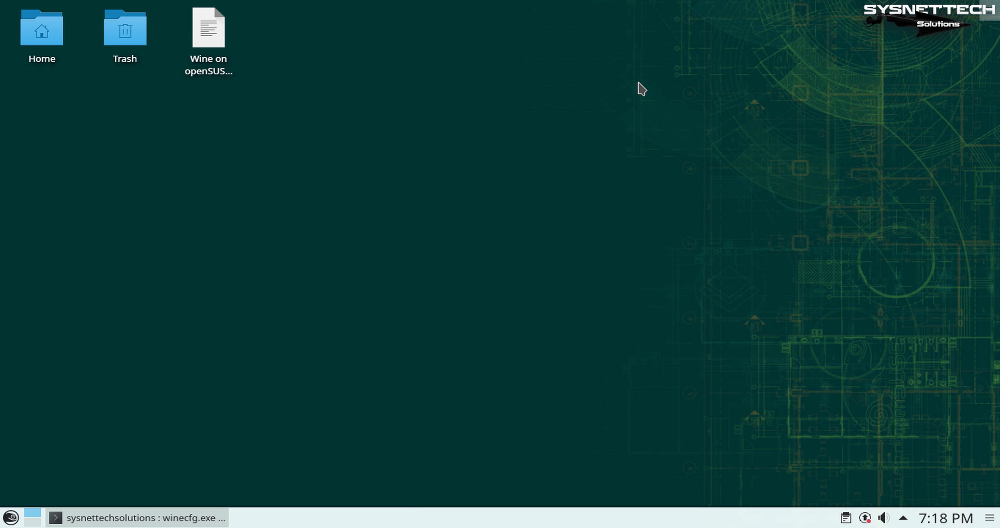
click(146, 520)
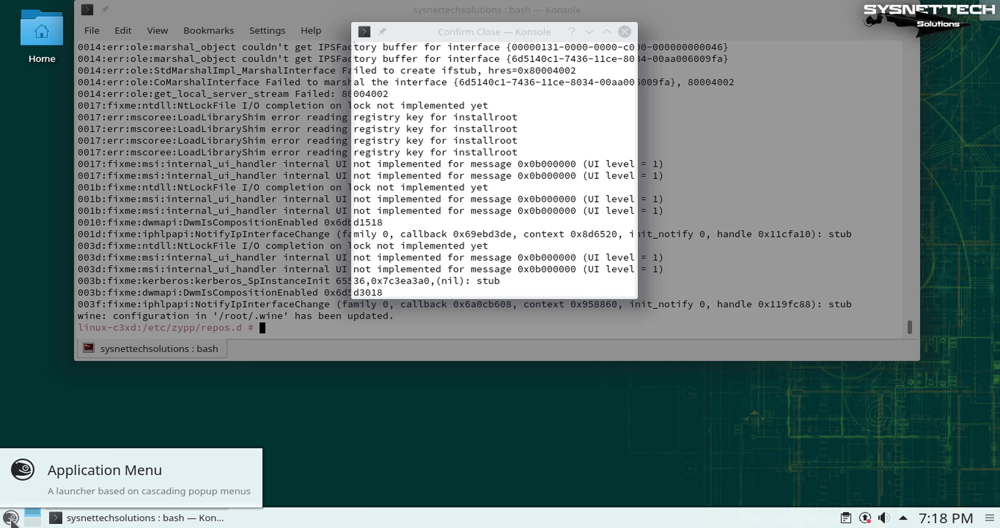
click(11, 519)
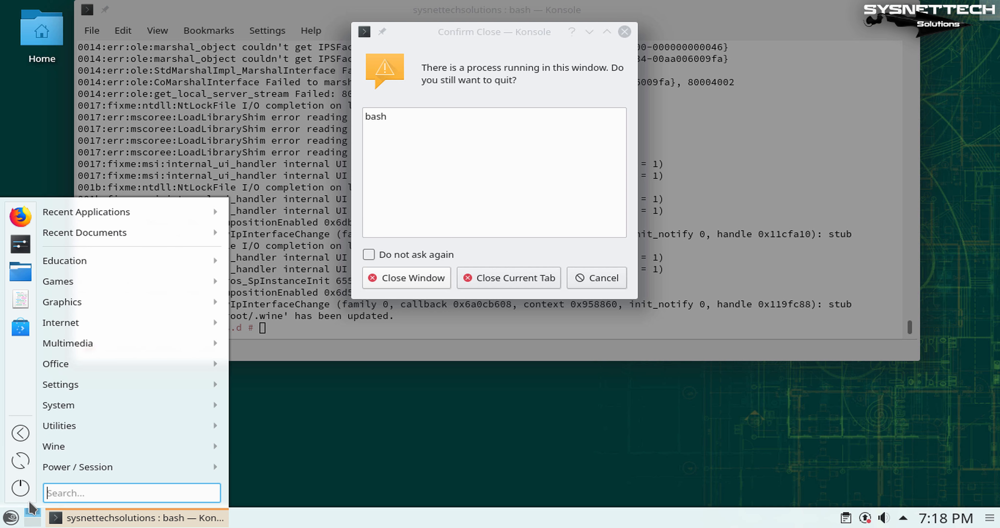
click(415, 283)
Step: Try to launch Firefox, and view the list of available software updates
click(1, 522)
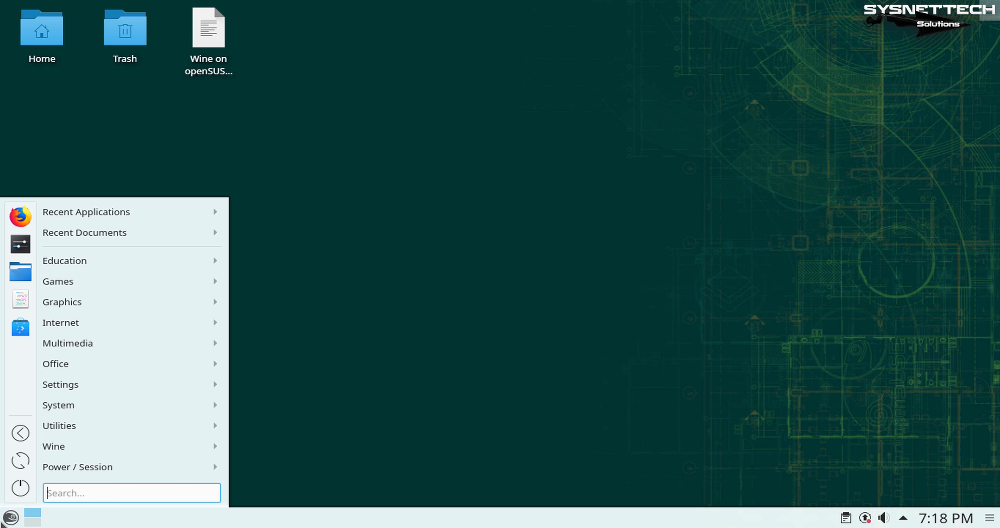
click(28, 218)
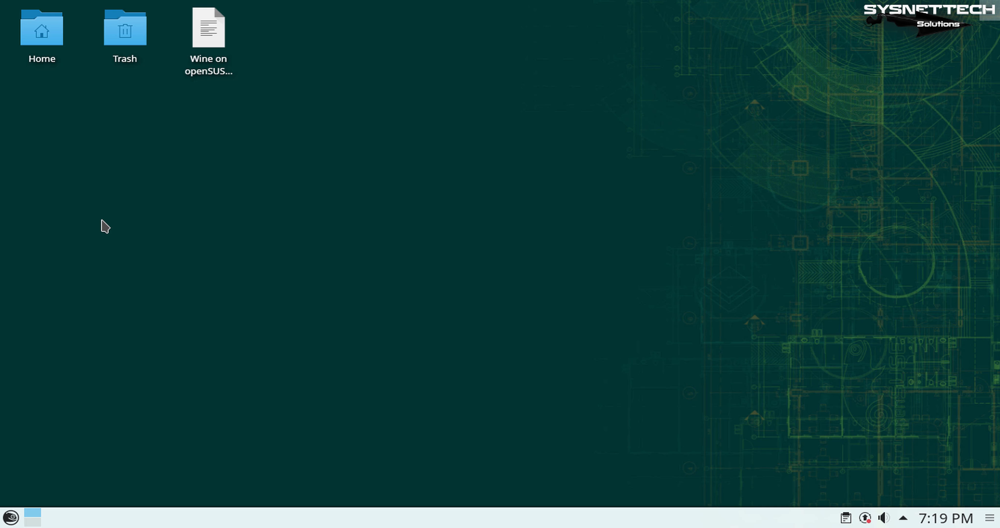
click(866, 517)
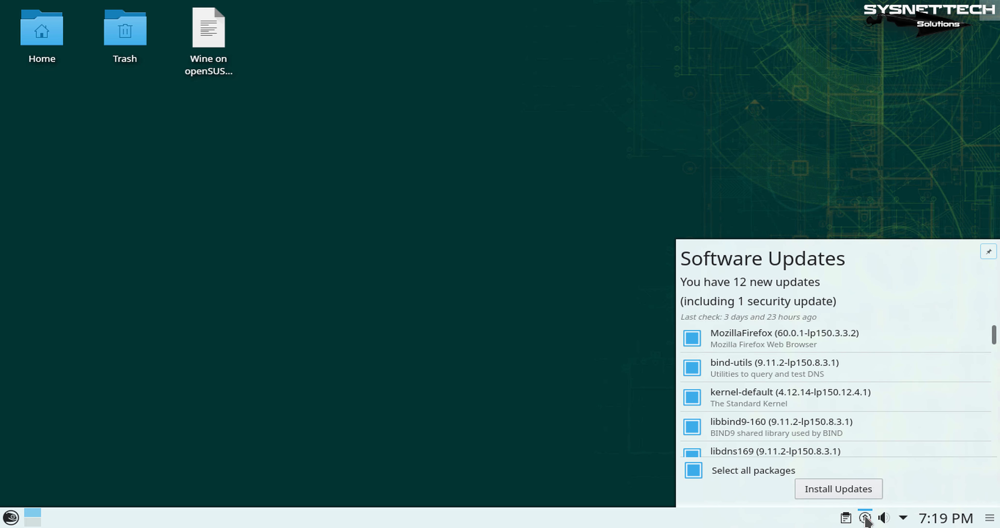
click(624, 384)
Step: Launch Firefox and close its Firefox Privacy Notice tab, keeping the openSUSE search page open
click(11, 518)
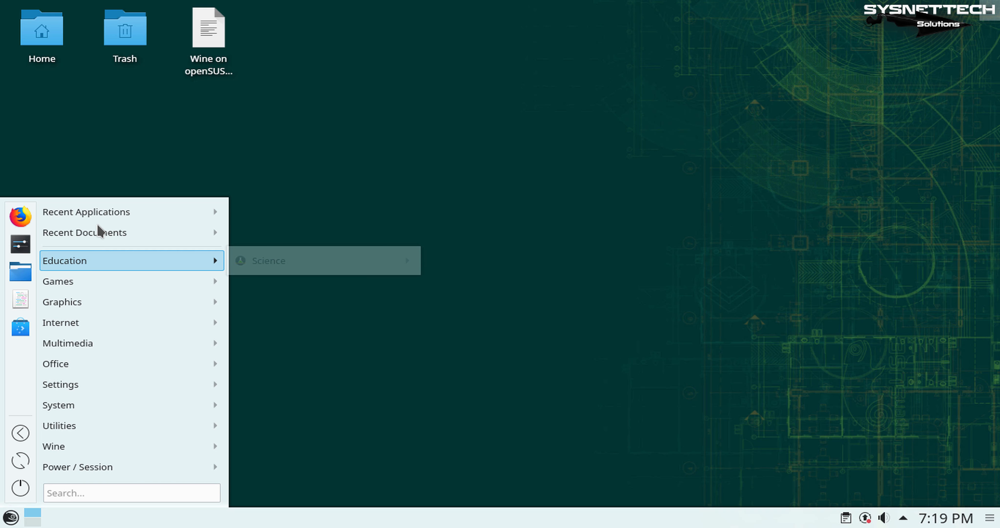
mouse_move(100, 211)
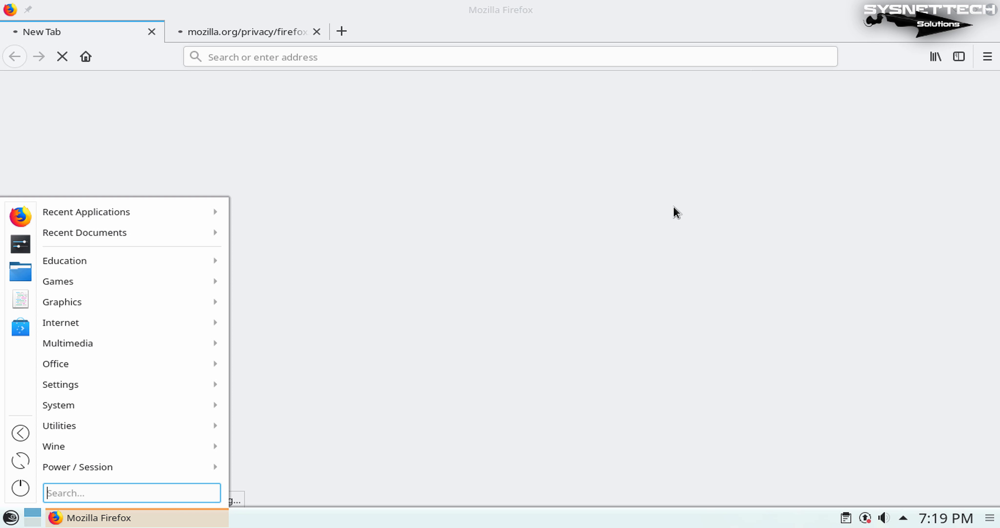
click(563, 38)
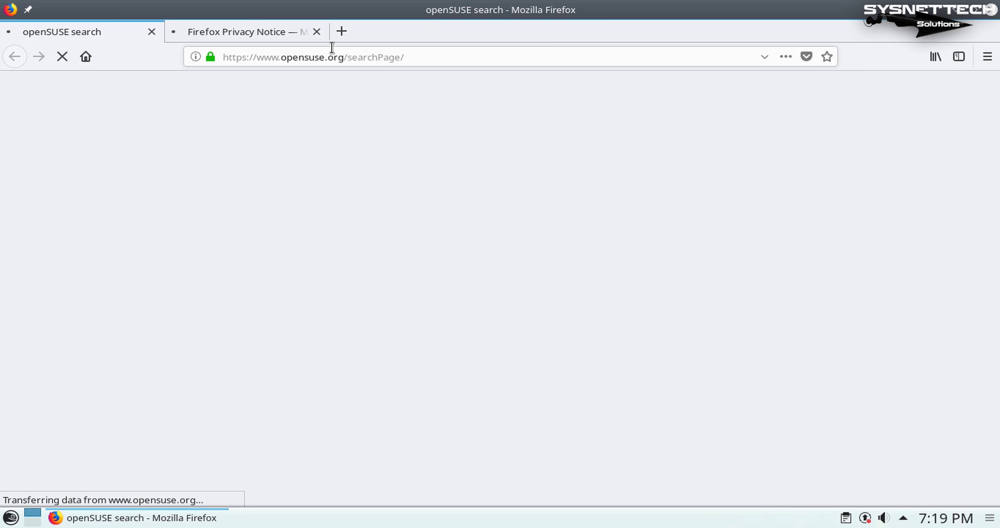
click(316, 31)
click(175, 31)
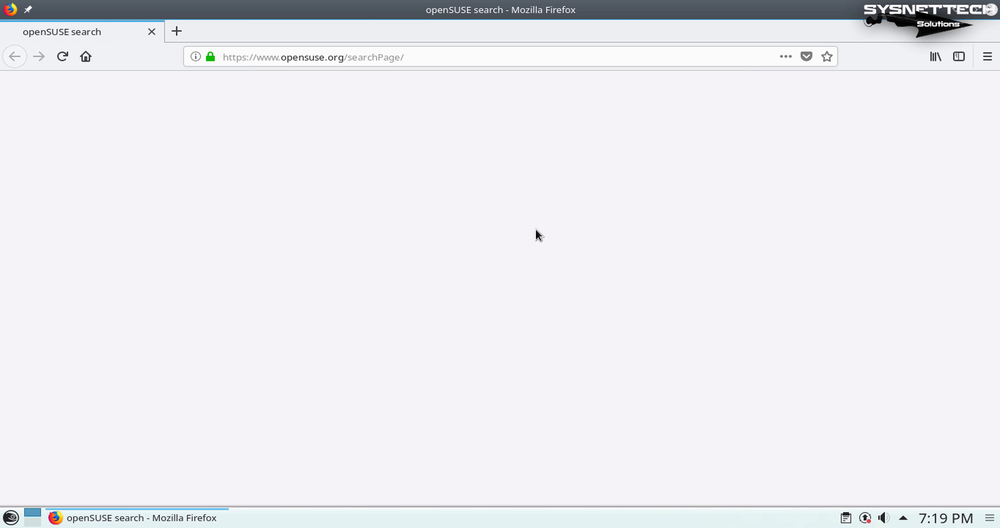
Step: Search for "notepad+" from the openSUSE search page and open the Notepad++ Home result
click(475, 320)
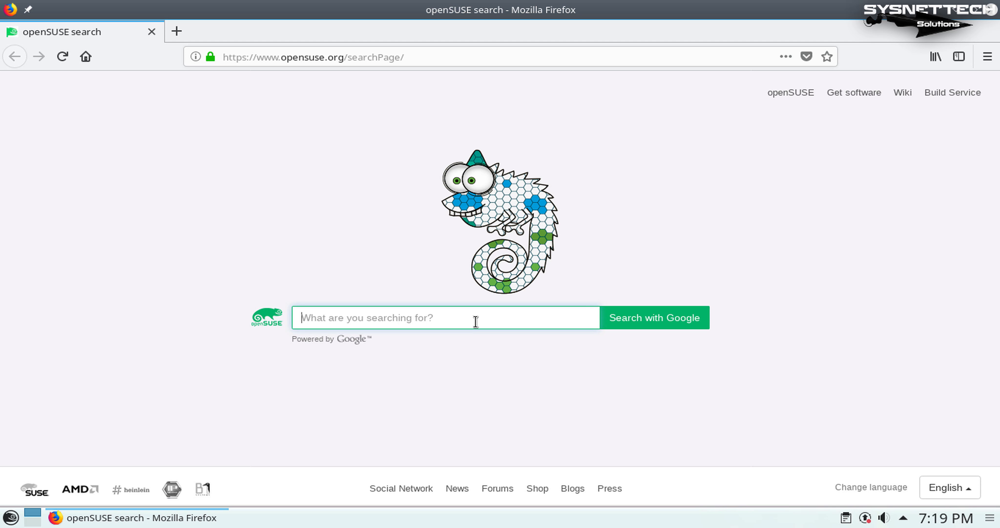
text(notepad+)
key(Return)
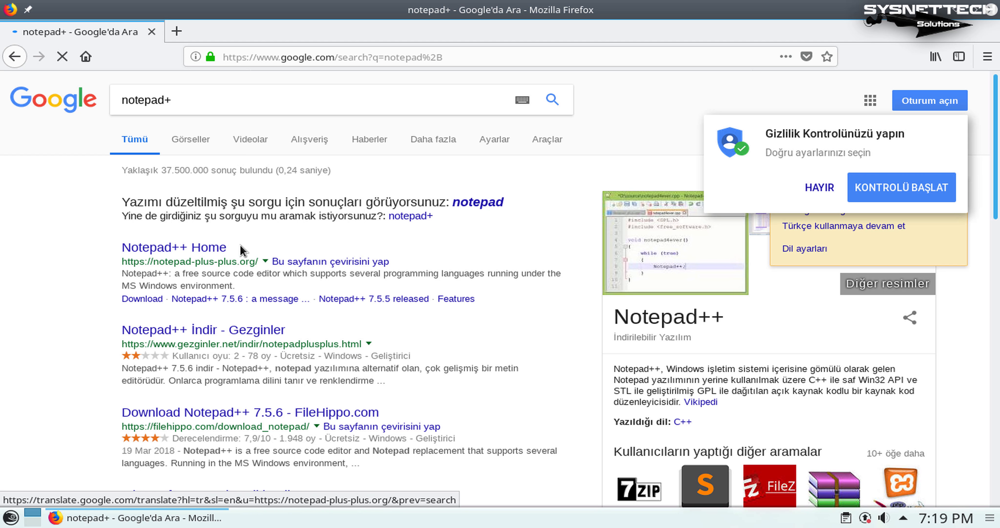
click(215, 251)
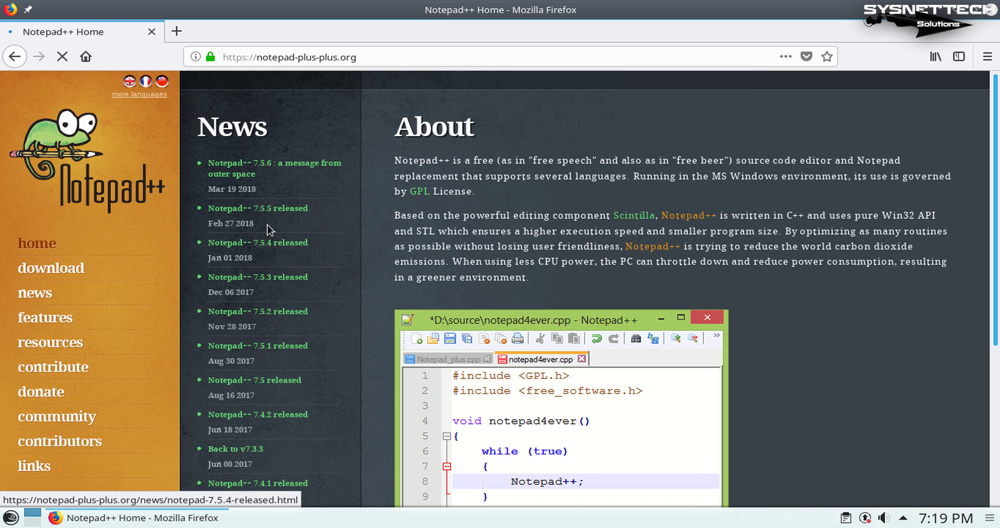
Step: Download the 32-bit Notepad++ installer from the site's download page and save npp.7.5.6.Installer.exe
click(90, 269)
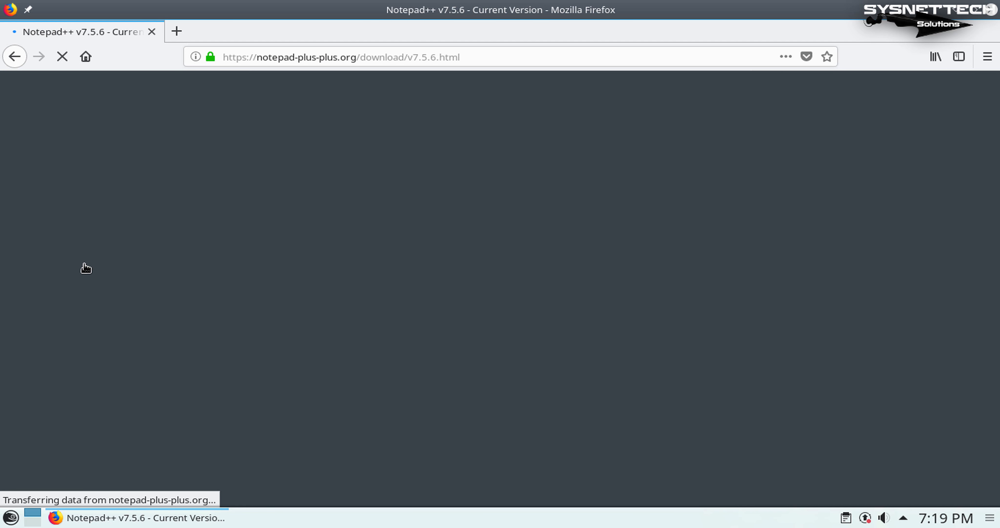
scroll(714, 334, down, 4)
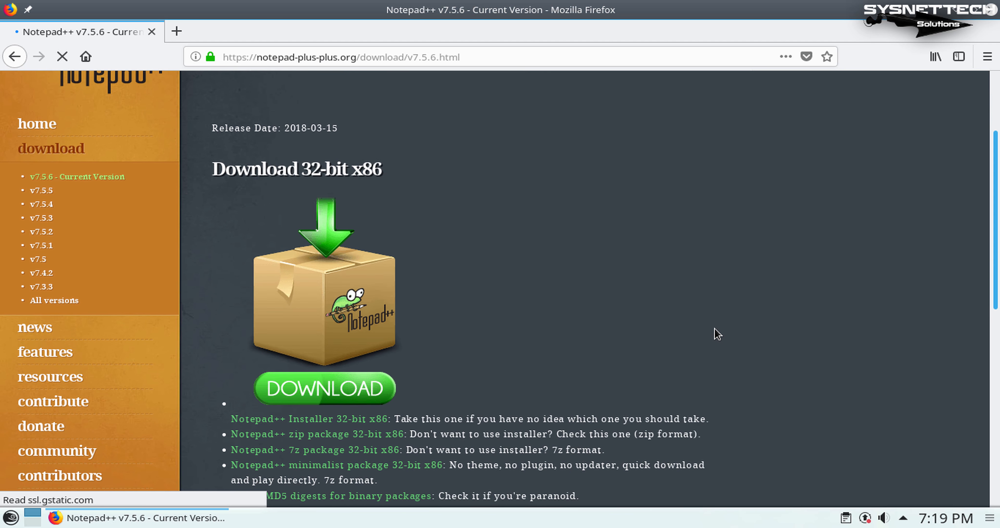
scroll(602, 291, down, 4)
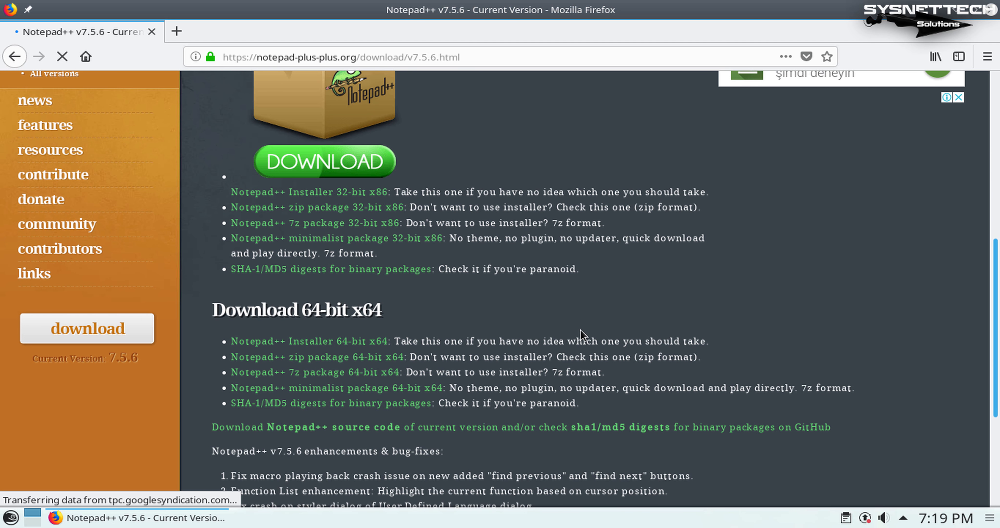
scroll(620, 323, up, 4)
click(355, 344)
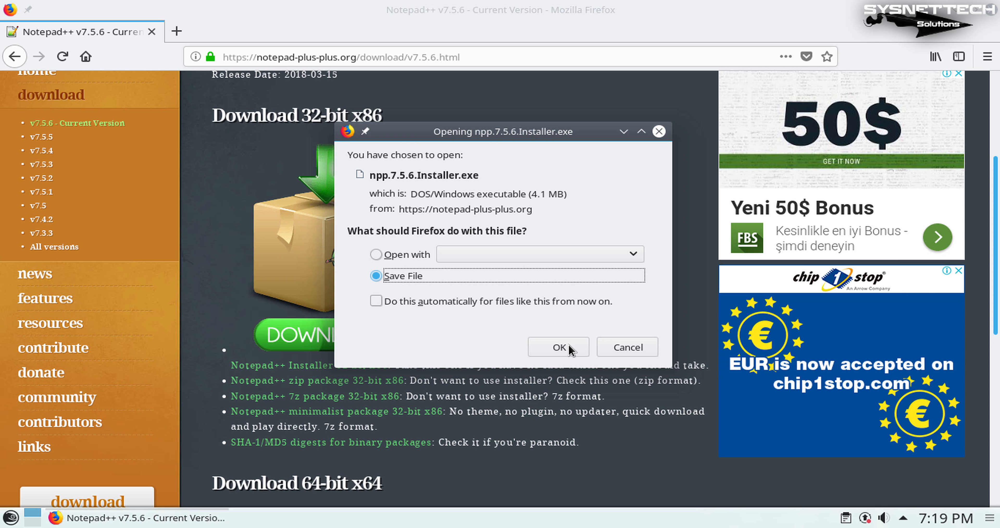
click(559, 347)
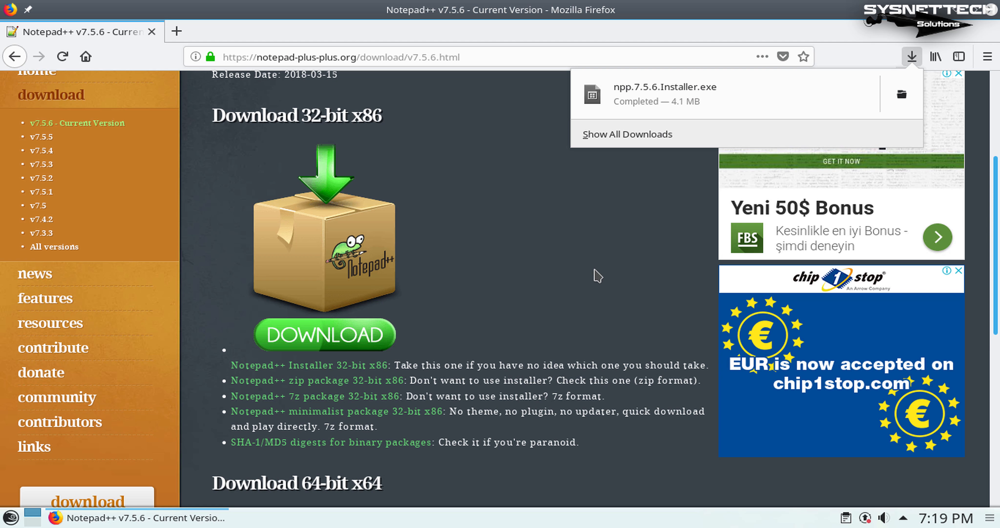
Step: Open the folder containing npp.7.5.6.Installer.exe from the full downloads list and close the browser windows
click(674, 142)
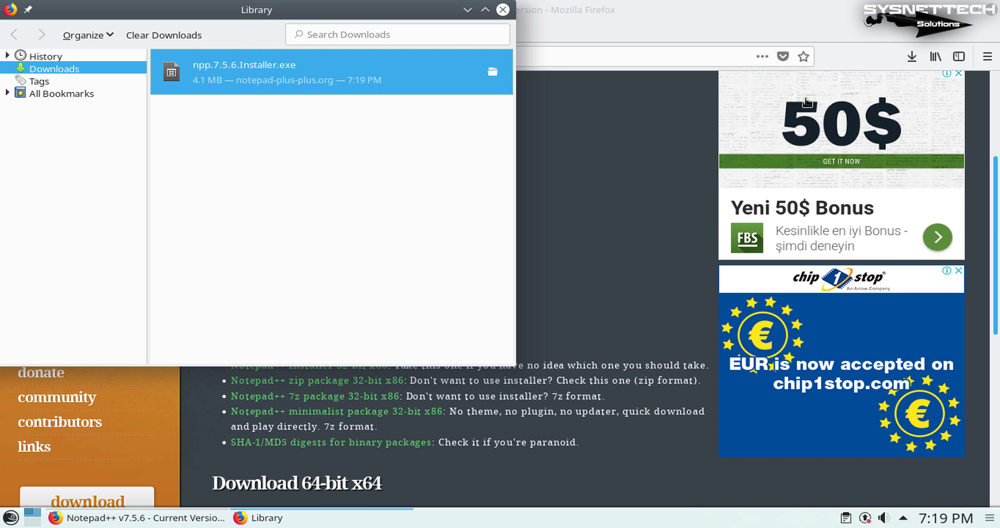
click(994, 16)
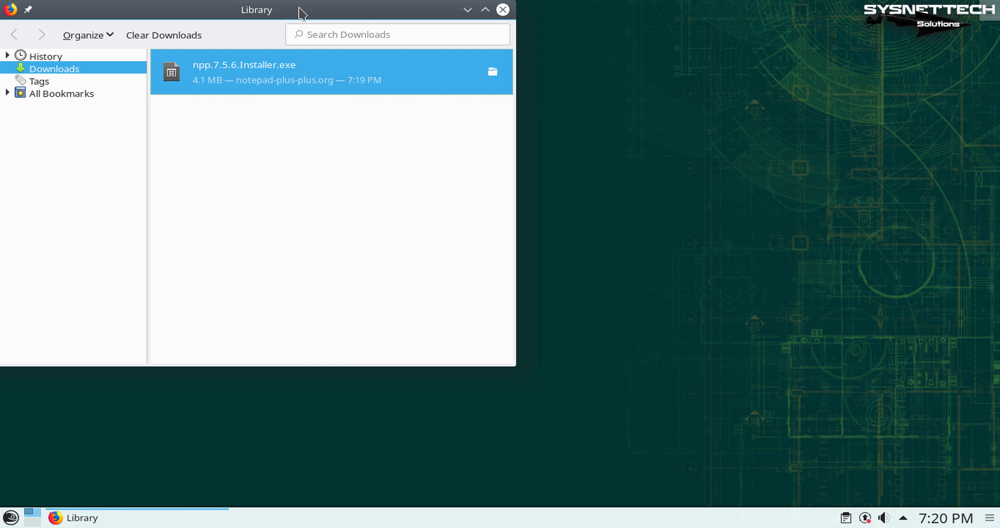
drag(301, 11, 454, 54)
click(644, 114)
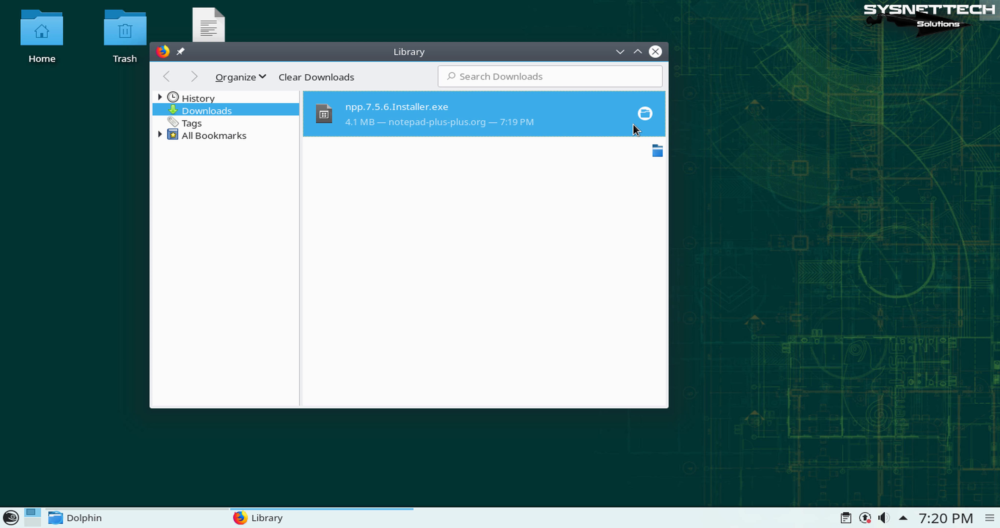
click(656, 51)
Step: Move npp.7.5.6.Installer.exe from the Downloads folder to the desktop and close the file manager
drag(646, 144, 447, 6)
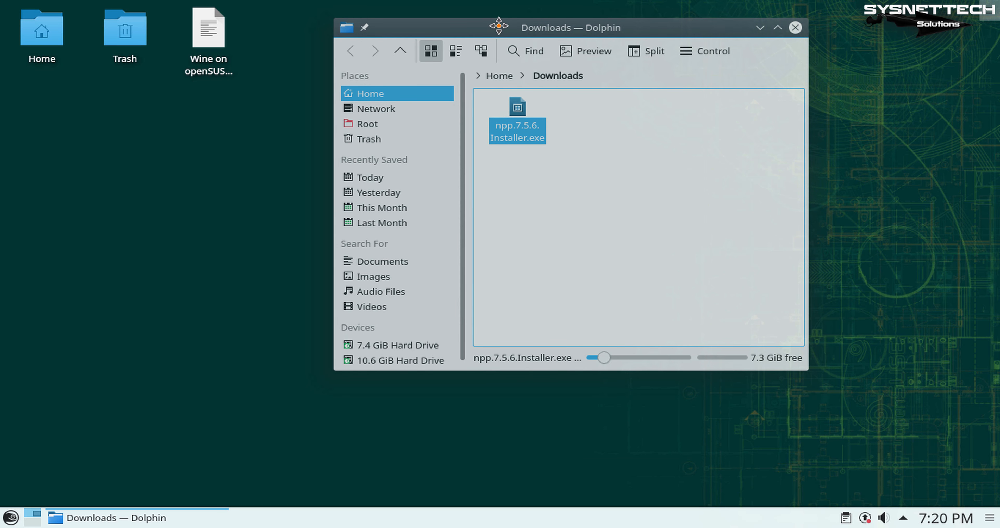
drag(514, 111, 561, 140)
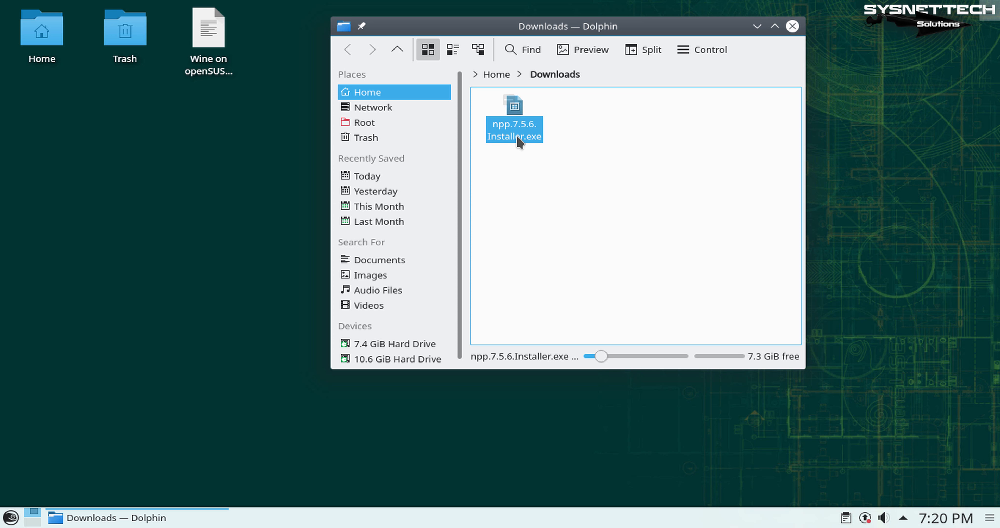
drag(506, 107, 226, 177)
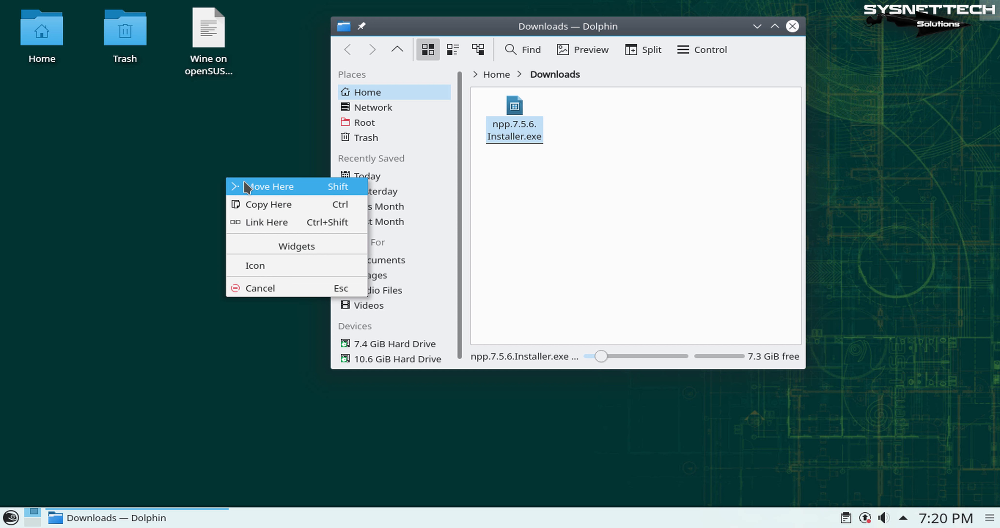
click(254, 188)
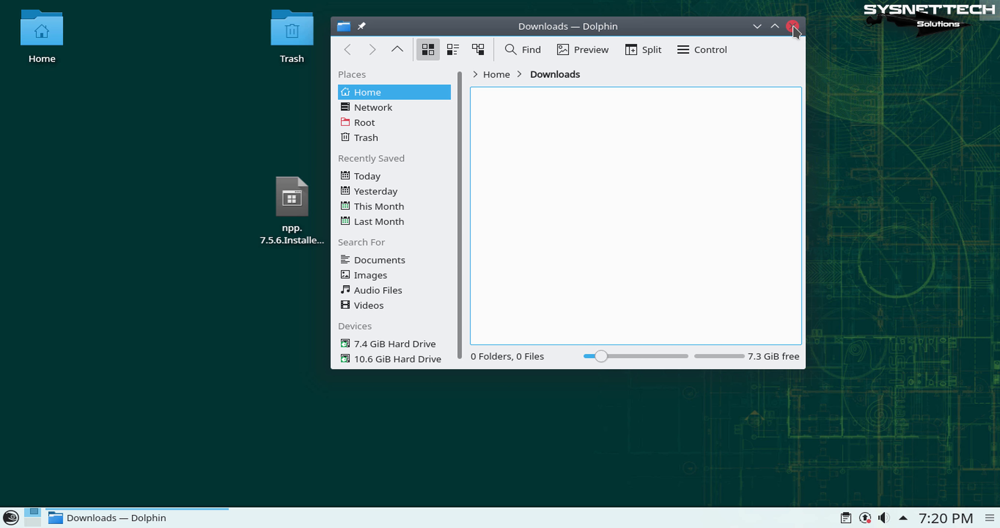
click(792, 26)
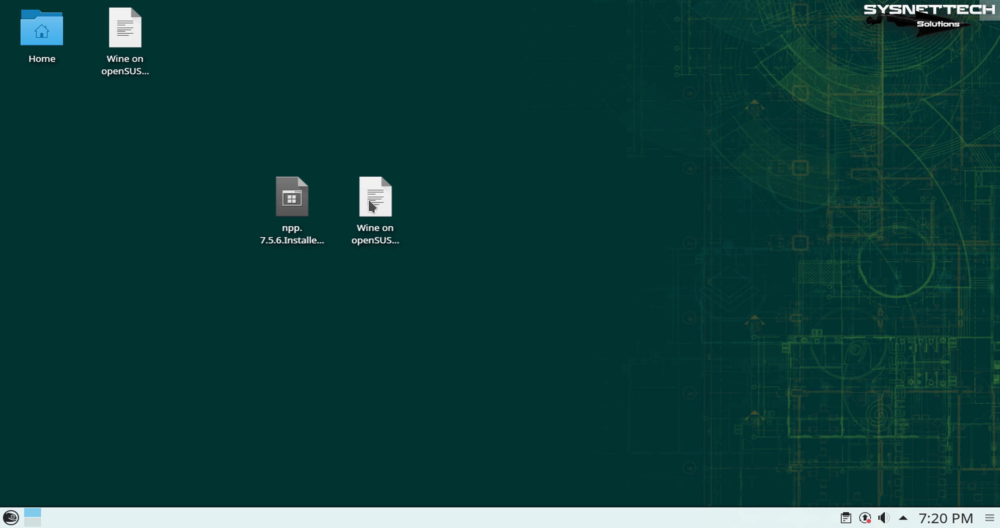
Step: Arrange the Trash, Notepad++ installer and Wine document icons in neat rows beside and below the Home folder
drag(372, 200, 194, 36)
click(413, 174)
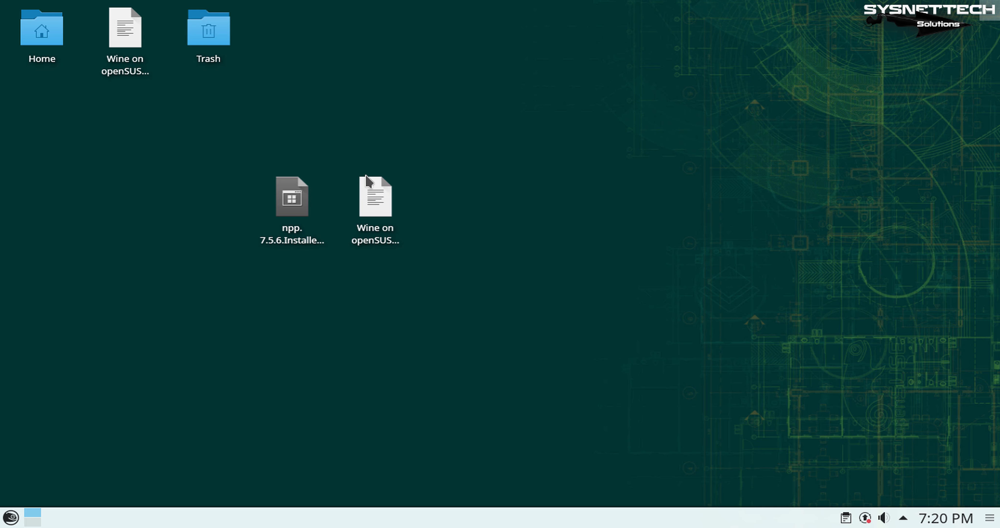
right_click(500, 141)
click(452, 147)
click(287, 206)
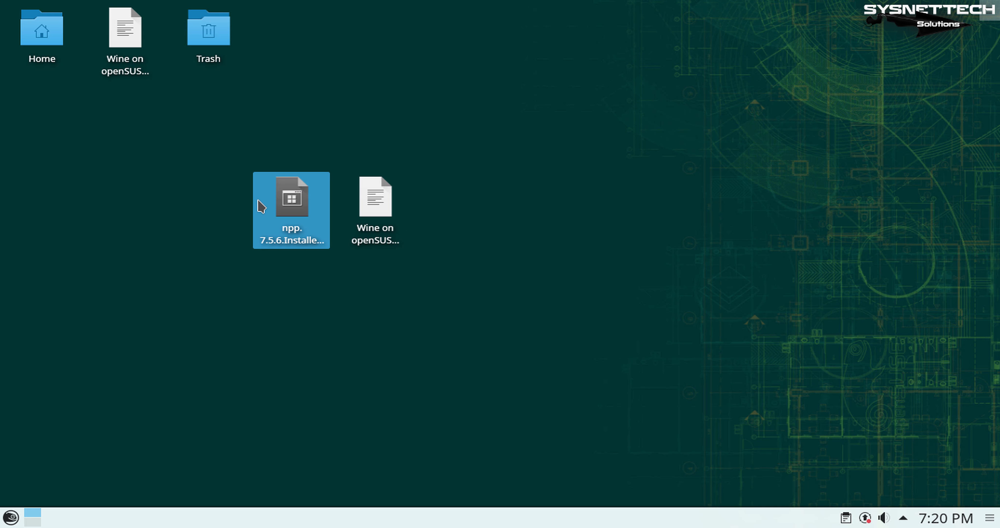
drag(261, 208, 30, 138)
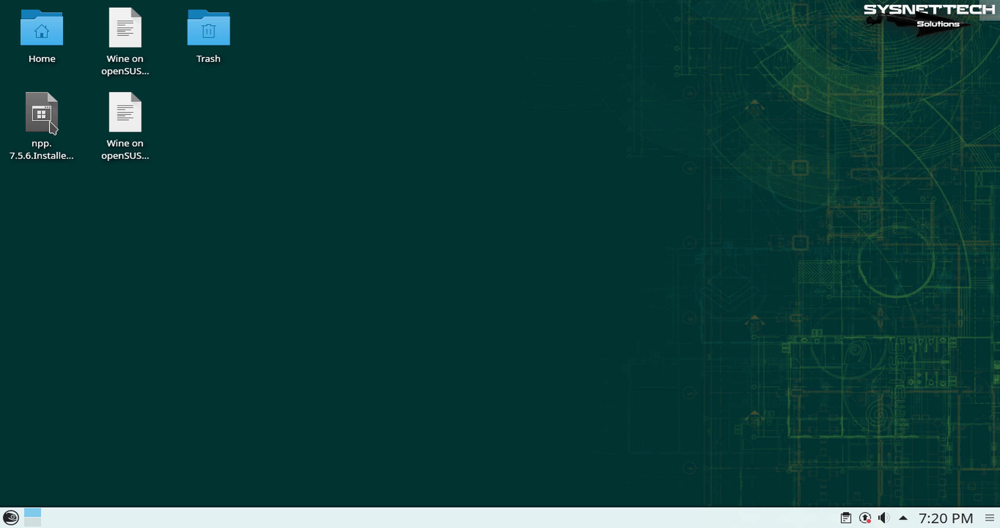
click(143, 126)
double_click(41, 114)
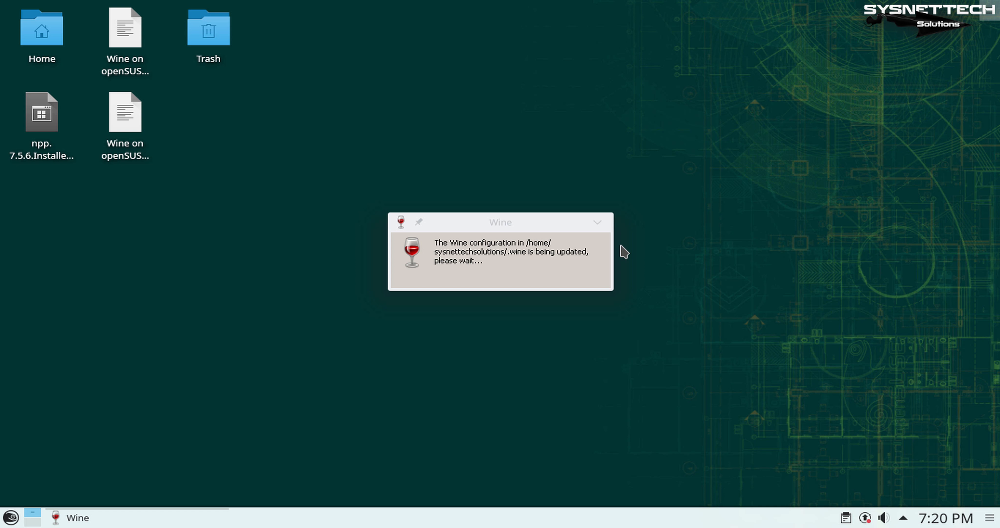
click(597, 223)
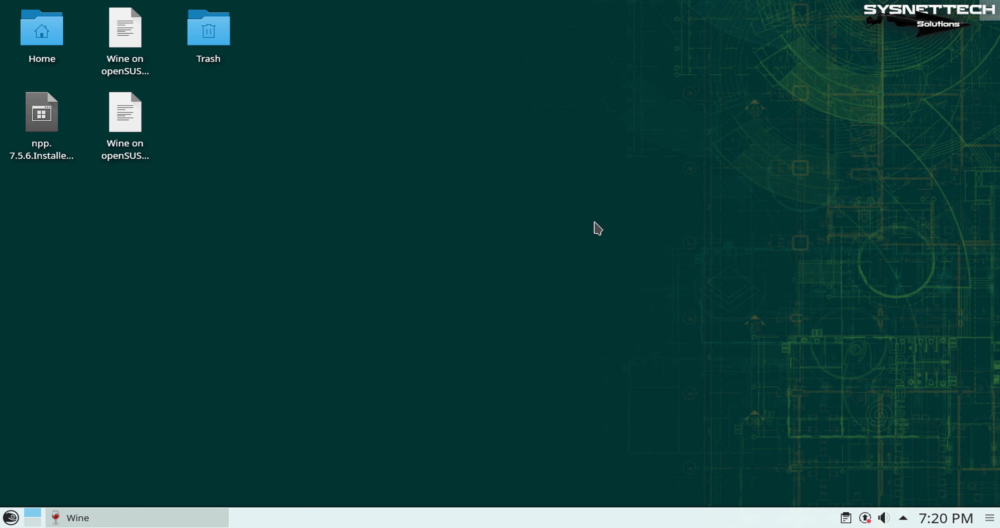
right_click(119, 520)
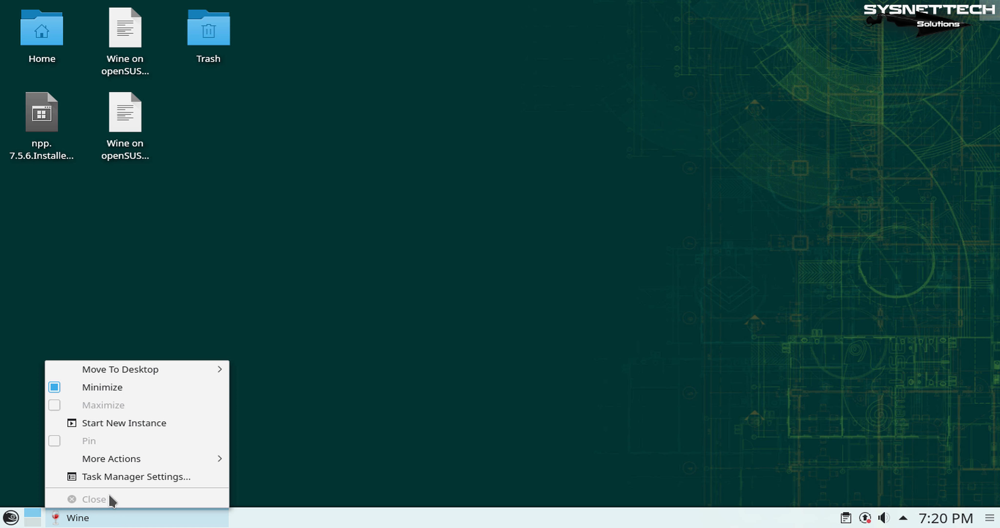
click(105, 518)
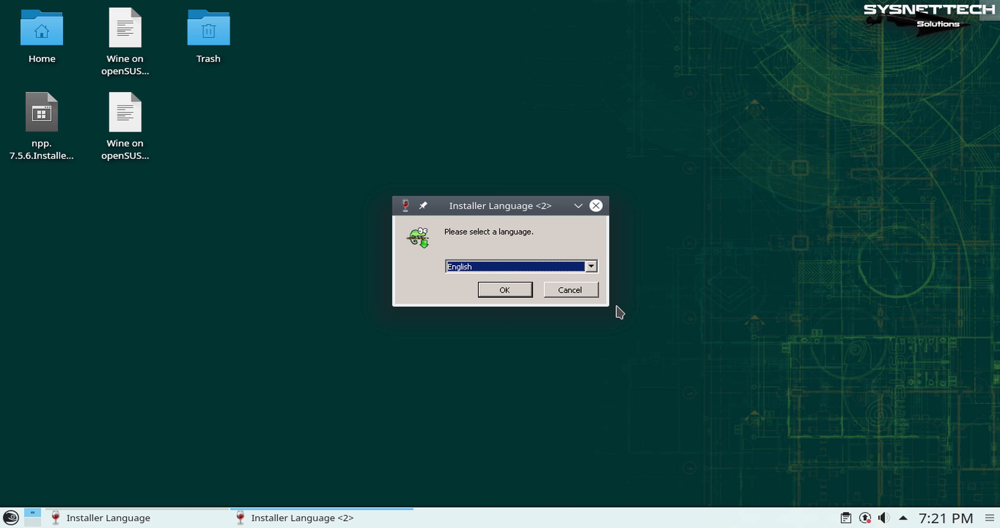
click(578, 292)
click(572, 292)
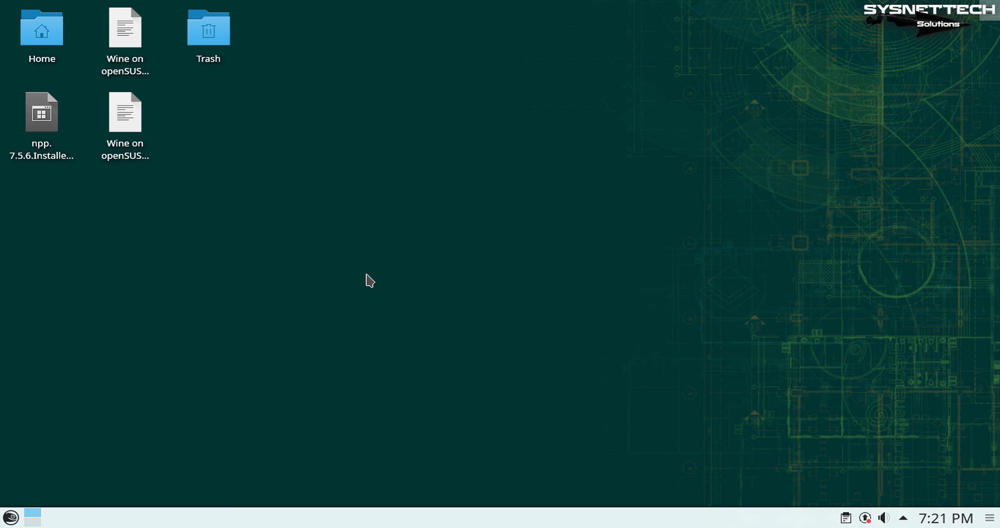
click(65, 125)
double_click(68, 130)
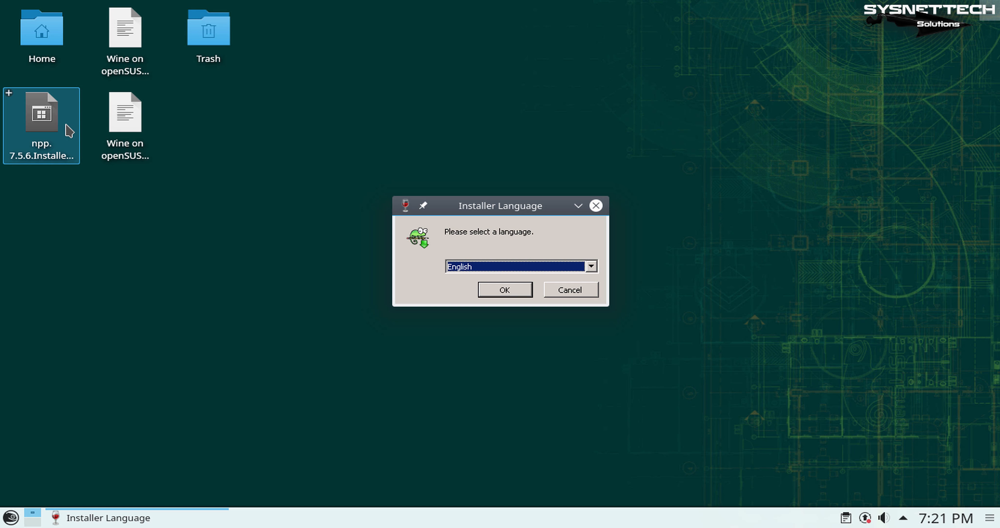
click(568, 291)
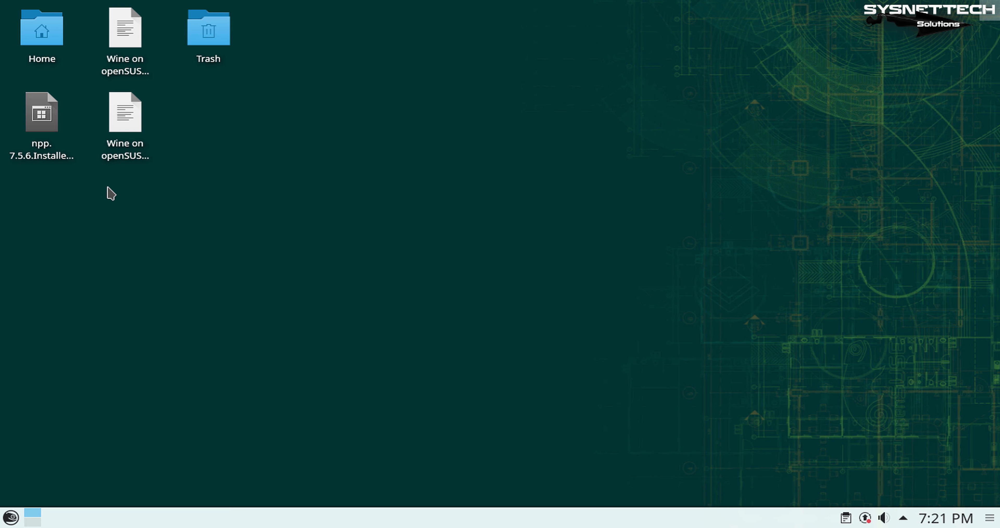
Step: Open the Notepad++ 7.5.6 installer from the desktop, choose English as the setup language and accept the license agreement
right_click(64, 125)
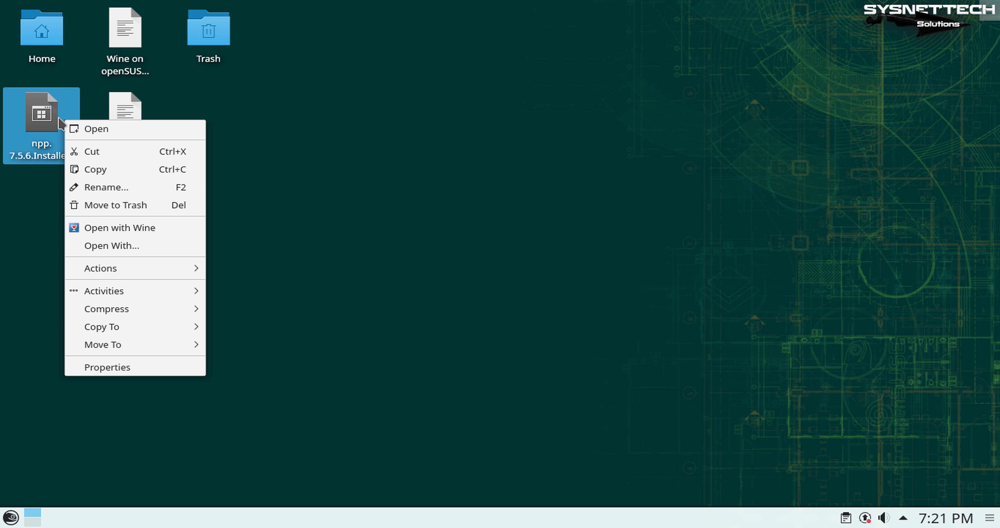
click(108, 130)
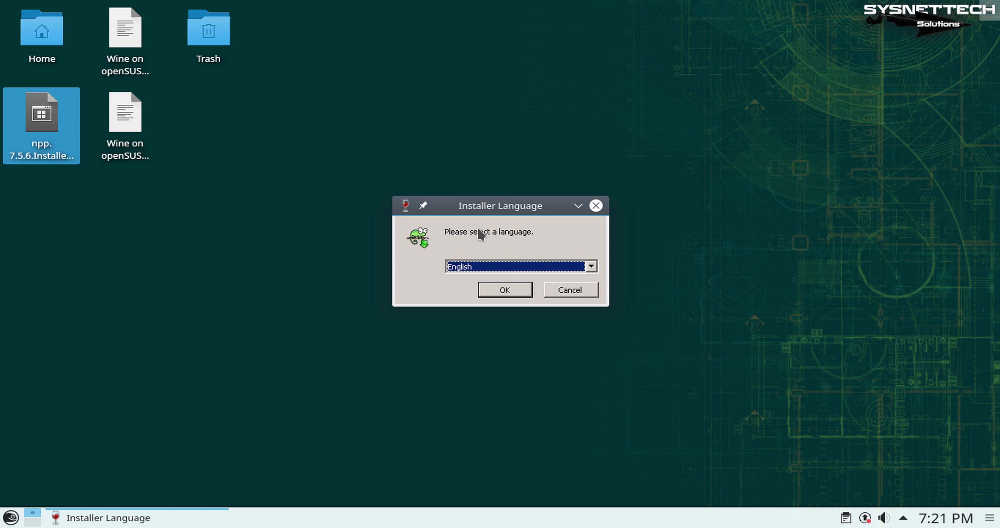
click(522, 293)
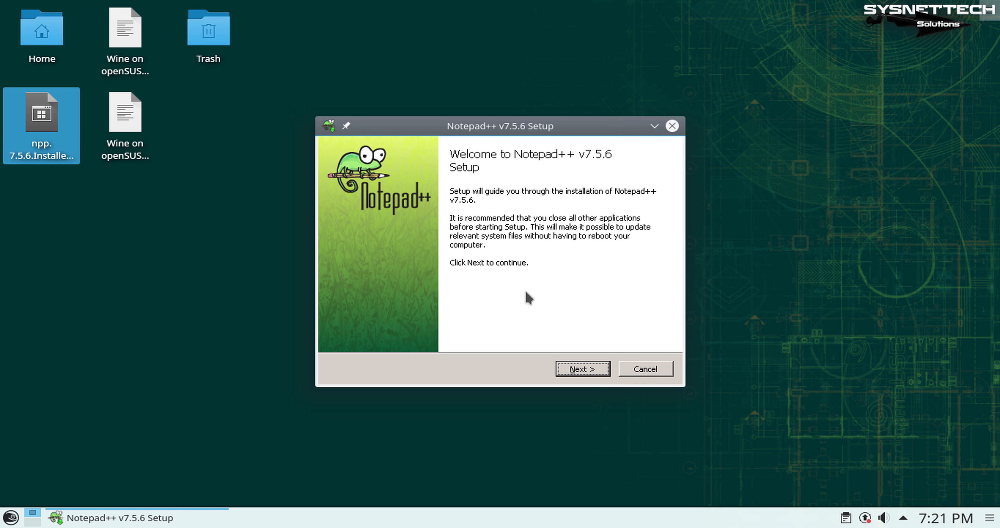
click(601, 371)
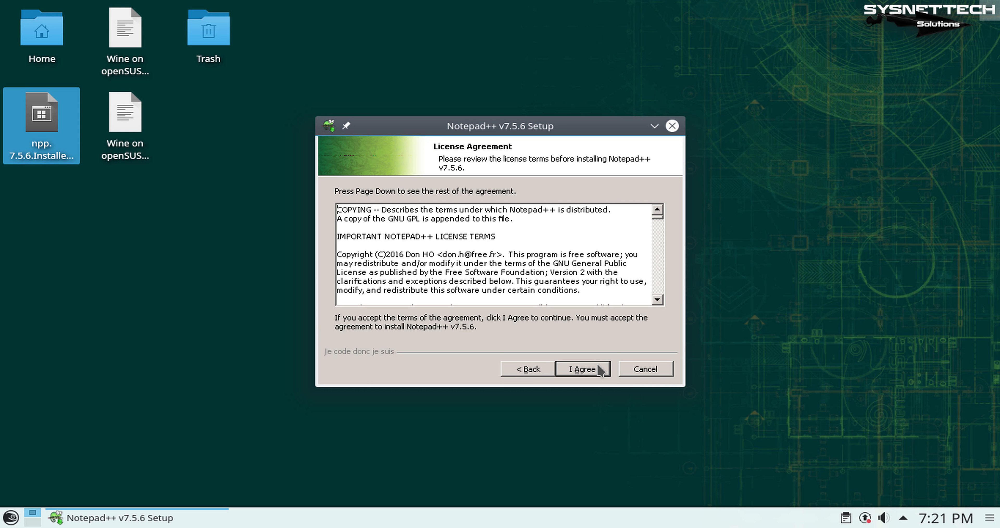
click(602, 371)
click(602, 370)
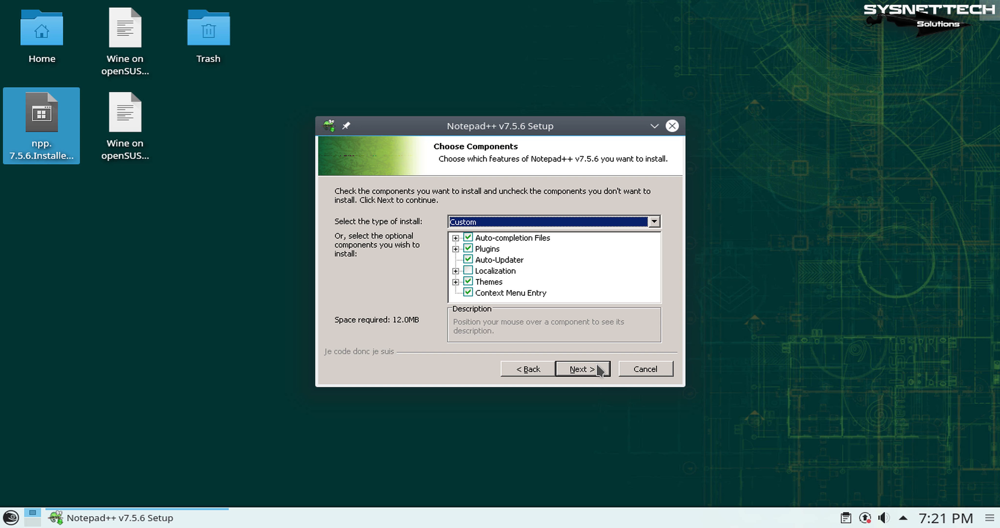
Step: Install Notepad++ with the default Custom components and a desktop shortcut, and finish the setup so that the program starts
click(600, 371)
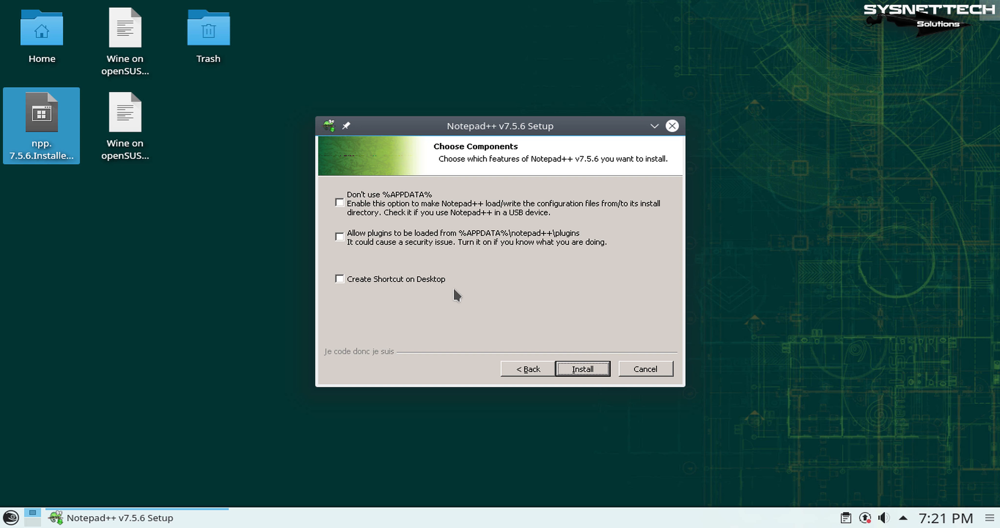
click(424, 279)
click(599, 368)
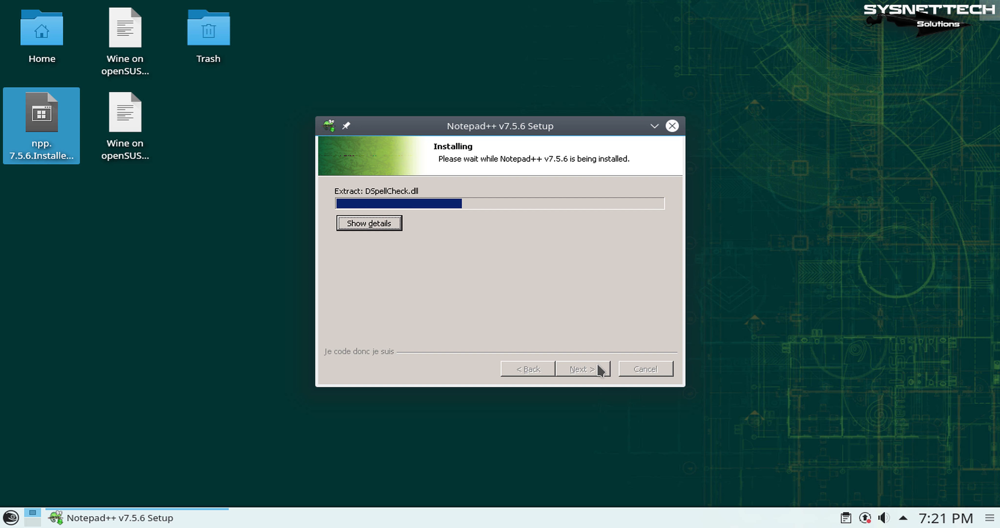
click(600, 368)
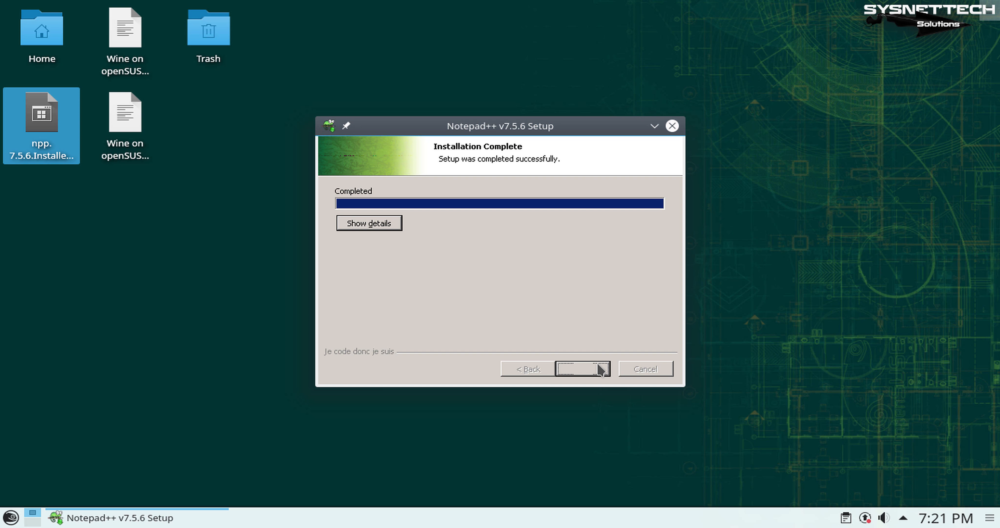
click(594, 371)
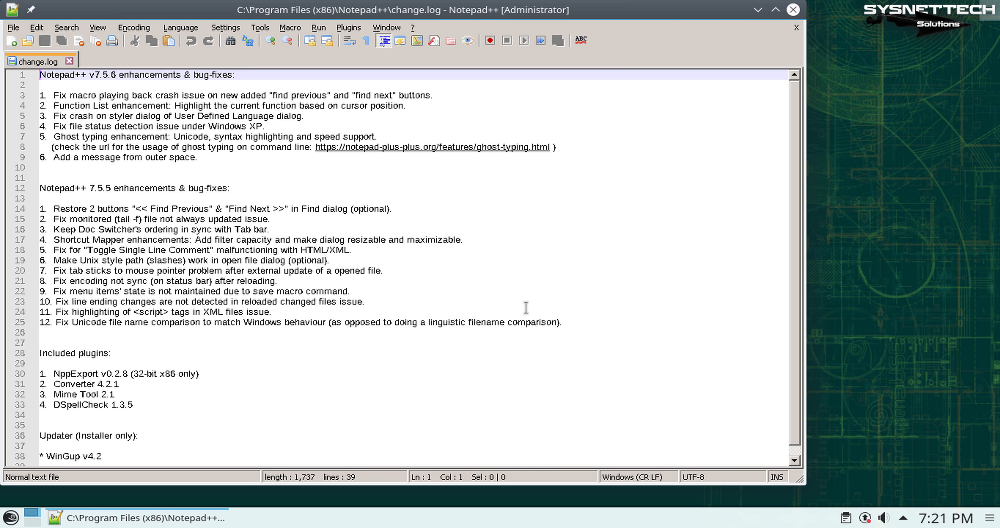
Step: Close the change.log document, shrink the Notepad++ window and move it clear of the desktop icons, and exit the program
drag(212, 9, 369, 24)
click(227, 74)
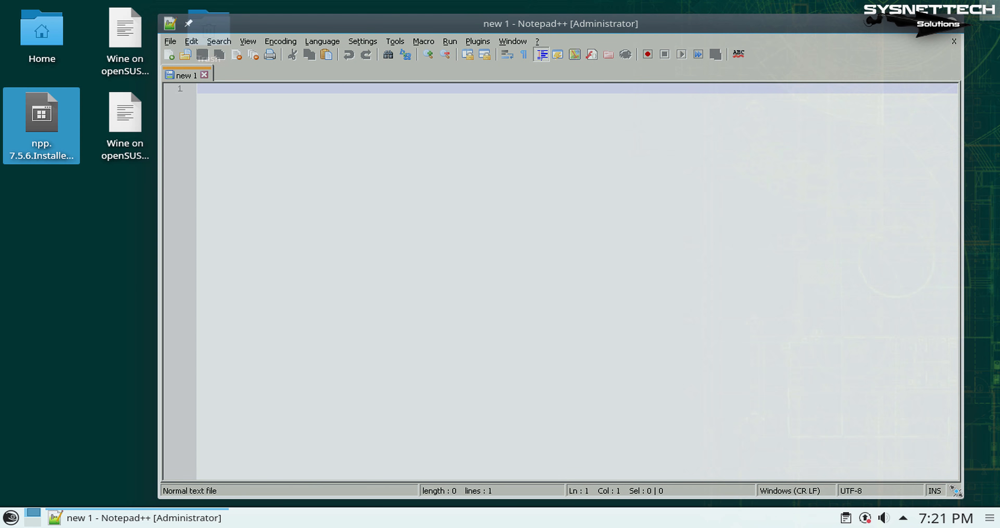
drag(958, 494, 722, 312)
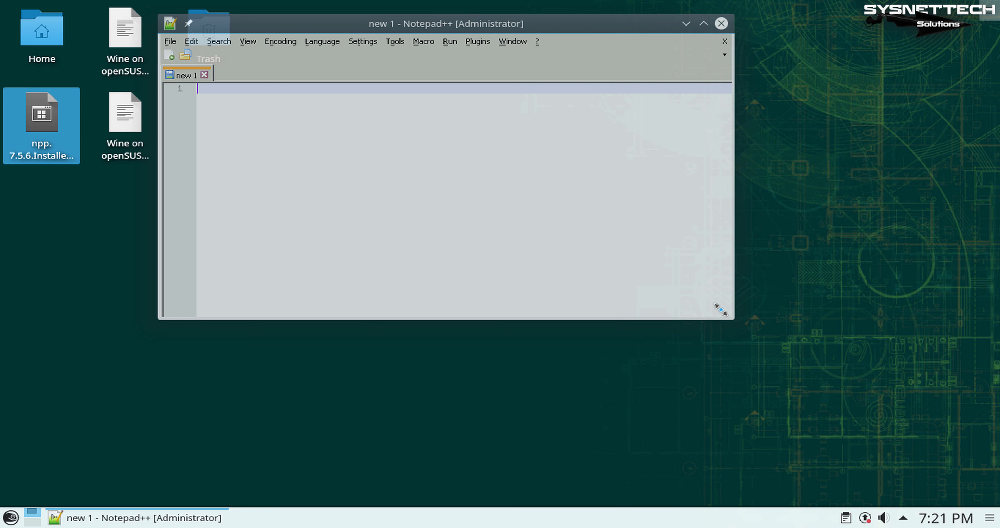
drag(578, 23, 807, 36)
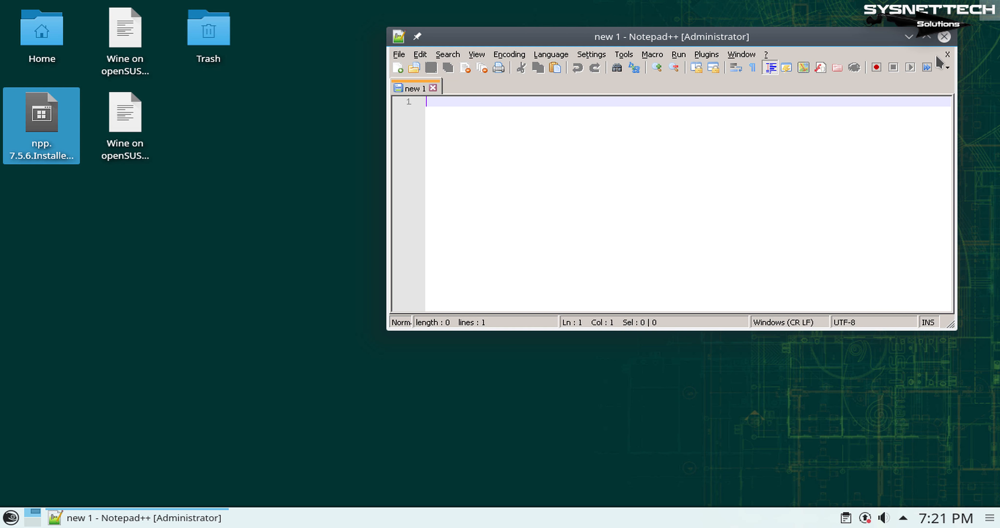
click(944, 37)
click(344, 183)
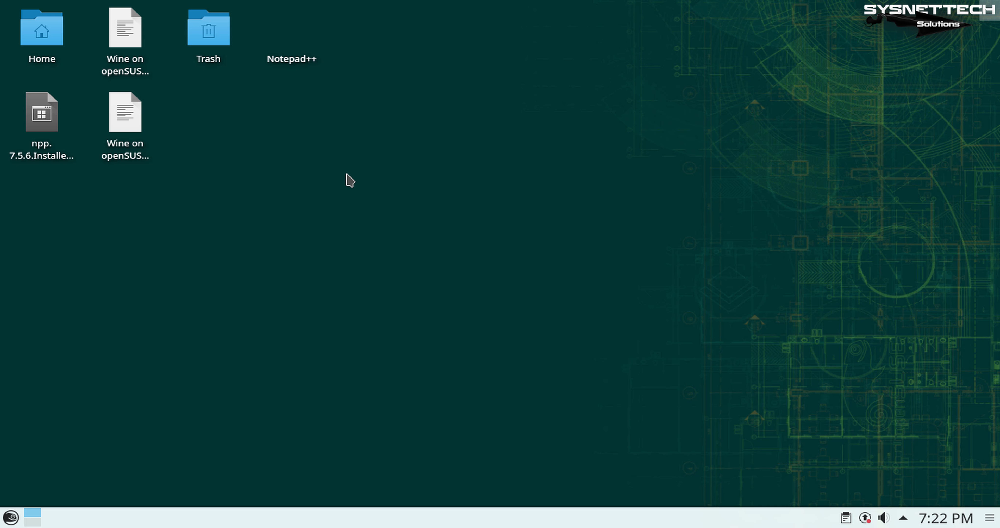
right_click(346, 174)
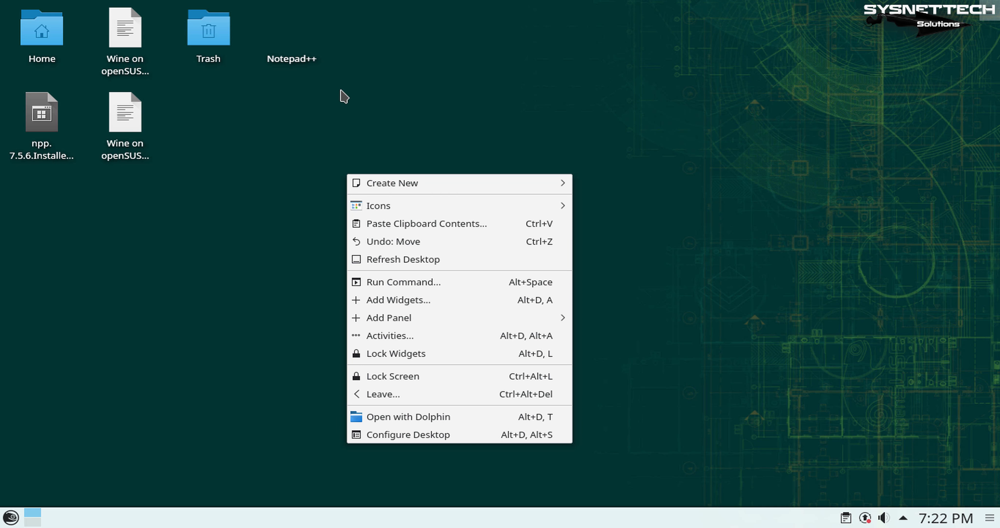
click(342, 96)
Step: Test the Notepad++ desktop shortcut by launching the program twice, and move its window to the middle of the desktop
double_click(287, 52)
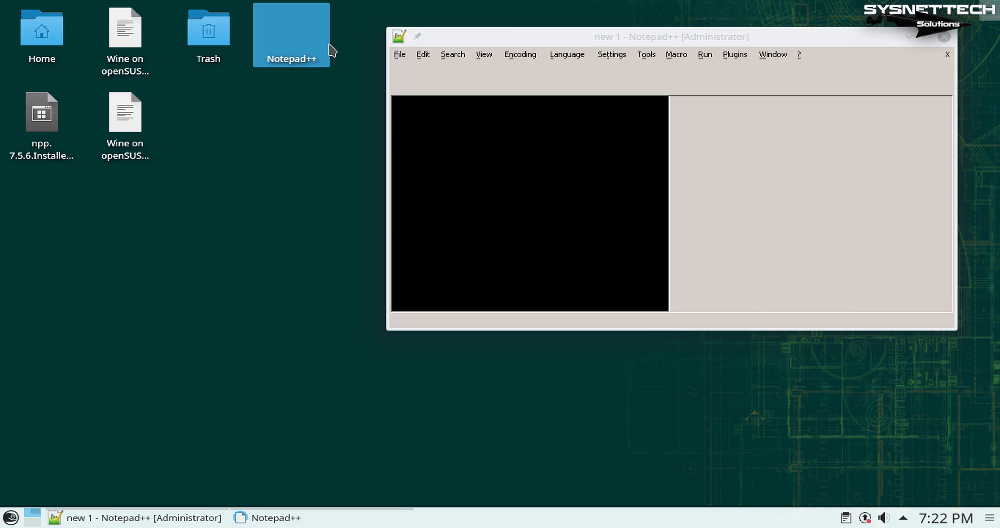
click(944, 36)
double_click(309, 33)
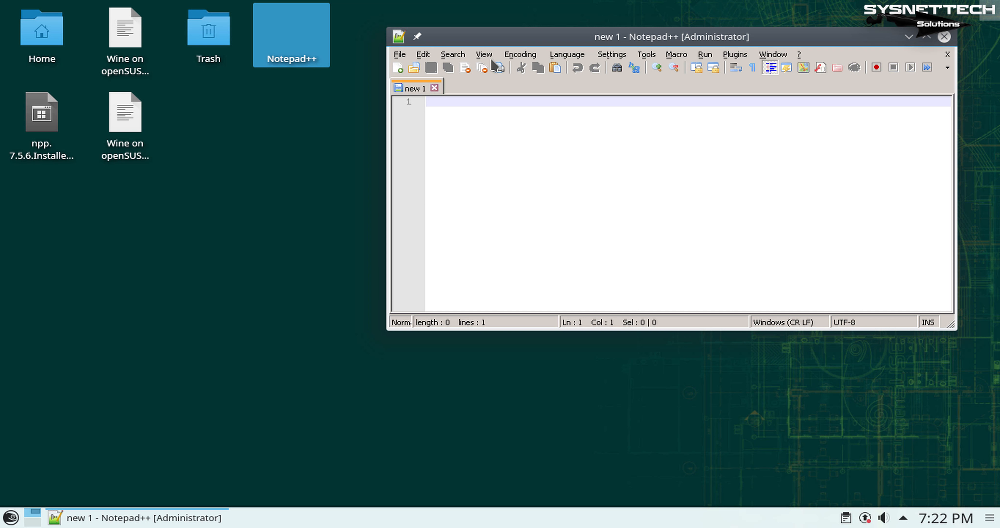
drag(587, 38, 439, 107)
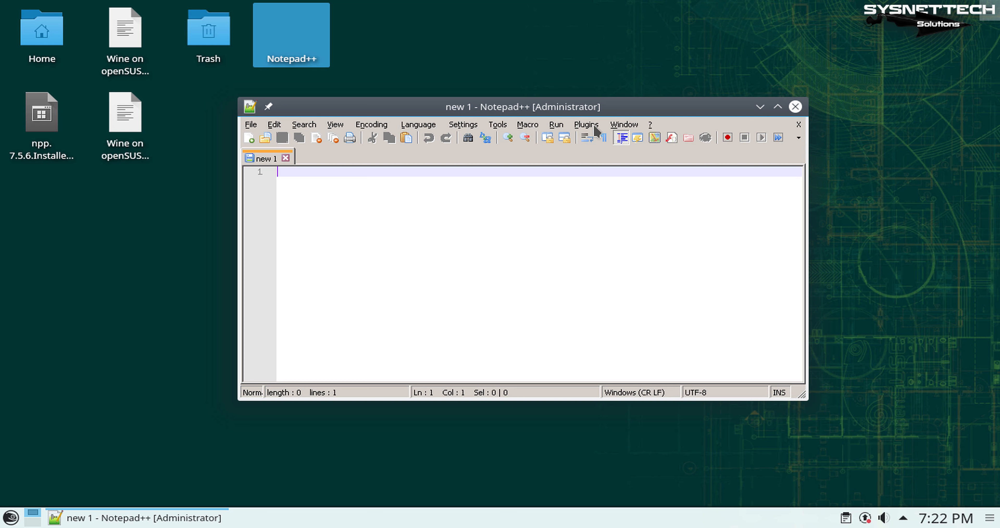
Step: View the Windows list of open documents in Notepad++ and close it
click(622, 126)
click(640, 152)
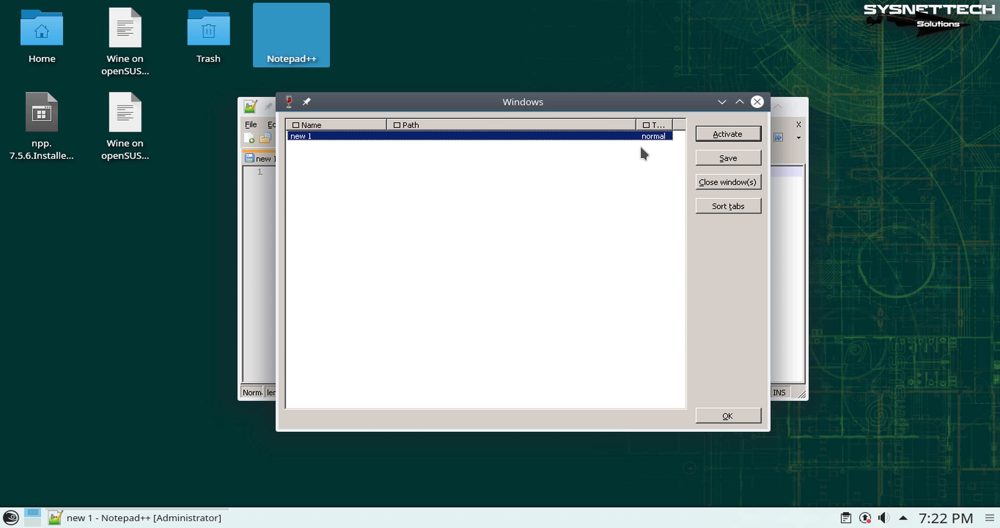
click(757, 101)
Step: Check the version details in the About Notepad++ information and exit Notepad++
click(621, 124)
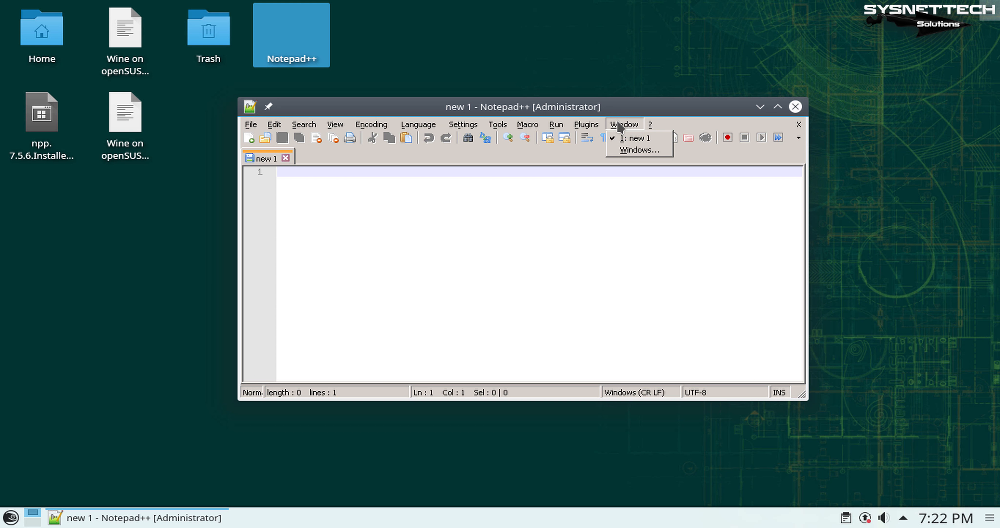
mouse_move(596, 125)
mouse_move(650, 125)
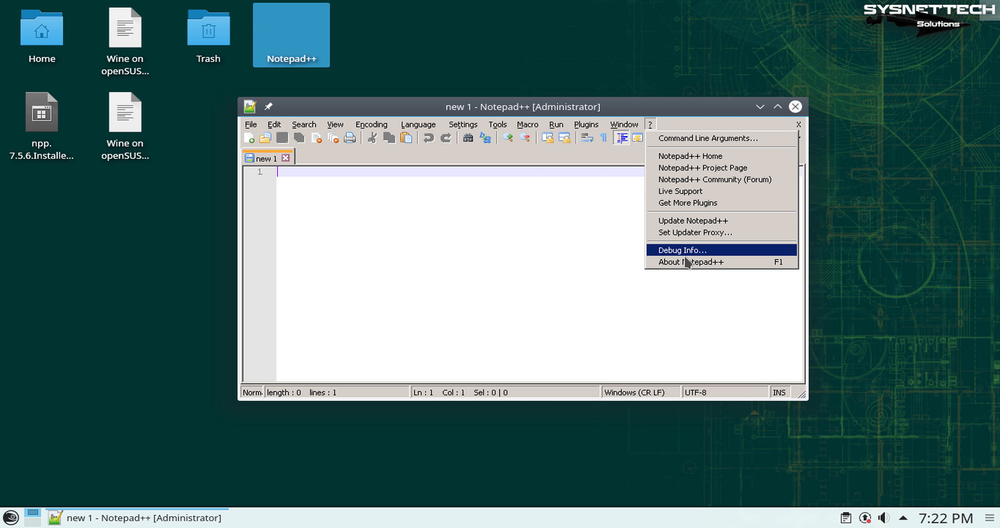
click(689, 262)
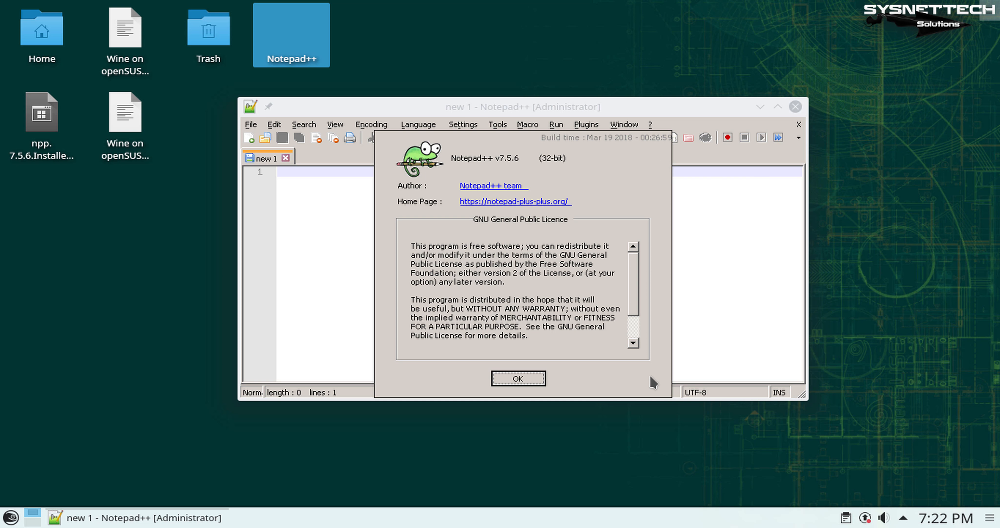
click(538, 380)
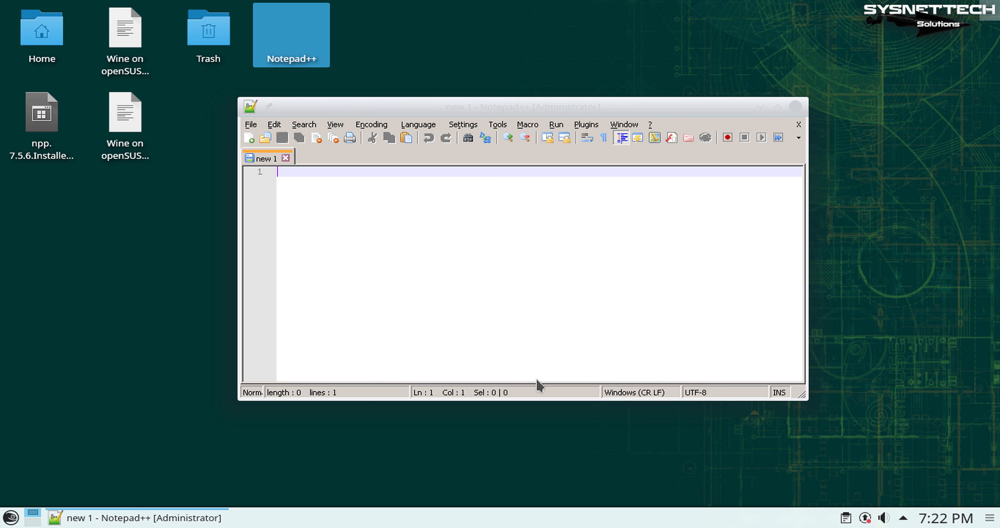
click(795, 107)
drag(732, 117, 626, 152)
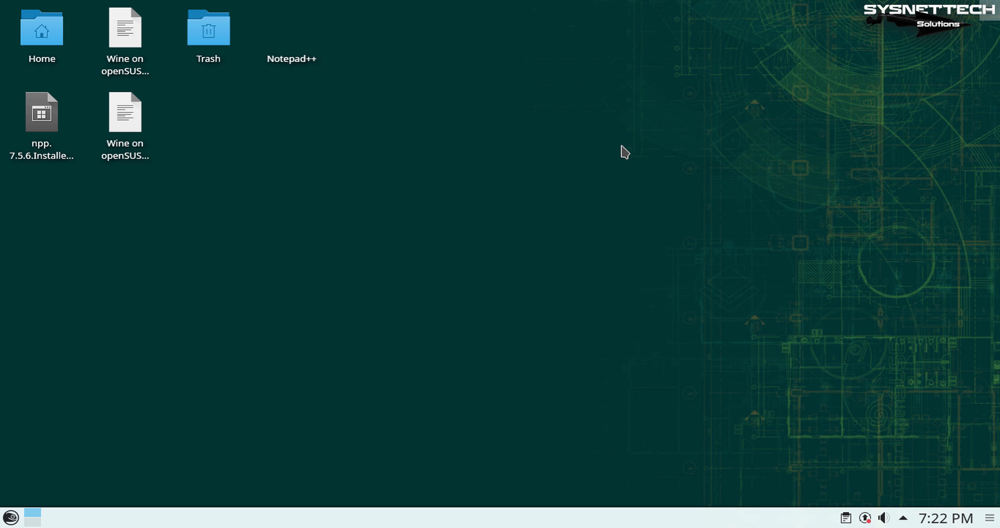